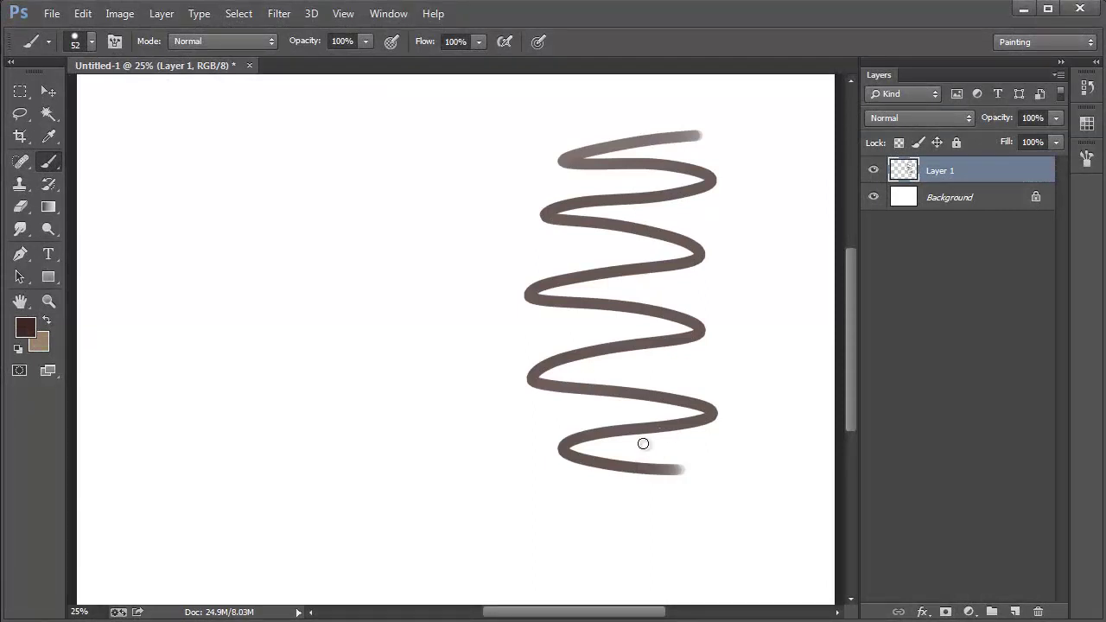
Paint a dark brown wavy vertical stroke left of the grey-brown stroke on Layer 1.
mouse_move(369, 133)
left_mouse_down()
mouse_move(271, 135)
mouse_move(382, 191)
mouse_move(288, 204)
mouse_move(266, 216)
mouse_move(265, 235)
mouse_move(401, 274)
mouse_move(413, 300)
mouse_move(278, 311)
mouse_move(251, 347)
mouse_move(270, 390)
mouse_move(334, 400)
mouse_move(391, 434)
mouse_move(380, 451)
mouse_move(237, 452)
mouse_move(275, 512)
mouse_move(417, 524)
left_mouse_up()
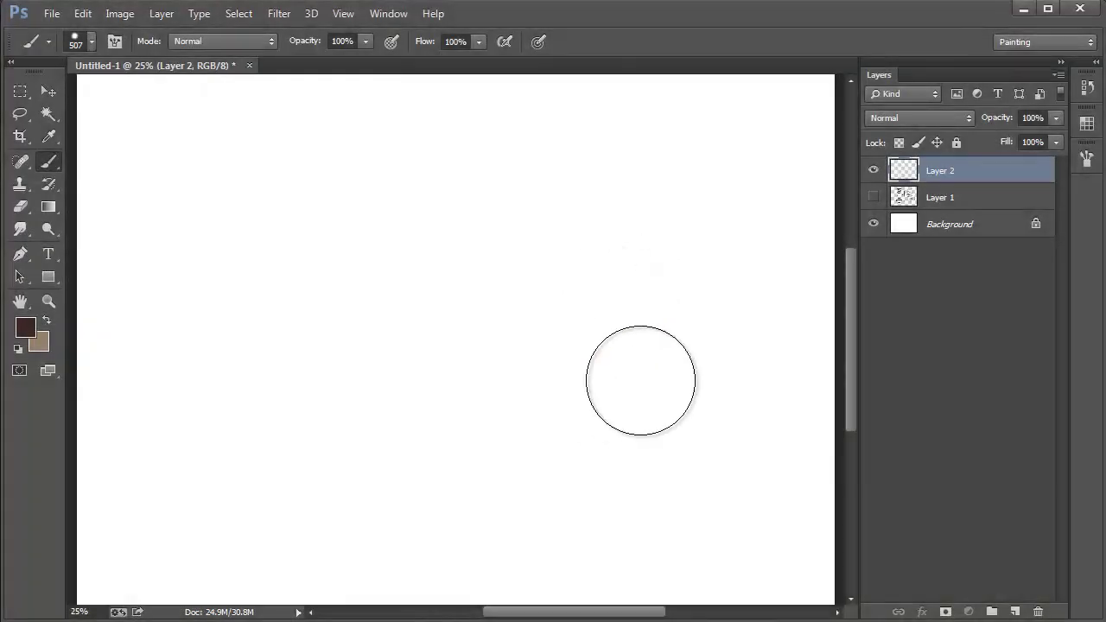
Paint two large brown blobs with a big brush, one near the centre and one to its left.
mouse_move(590, 223)
left_mouse_down()
mouse_move(559, 347)
mouse_move(592, 291)
mouse_move(548, 229)
mouse_move(593, 271)
mouse_move(563, 291)
mouse_move(538, 257)
mouse_move(593, 345)
mouse_move(538, 250)
mouse_move(605, 296)
mouse_move(536, 210)
mouse_move(628, 300)
mouse_move(612, 234)
mouse_move(509, 247)
mouse_move(628, 259)
mouse_move(476, 301)
mouse_move(622, 362)
left_mouse_up()
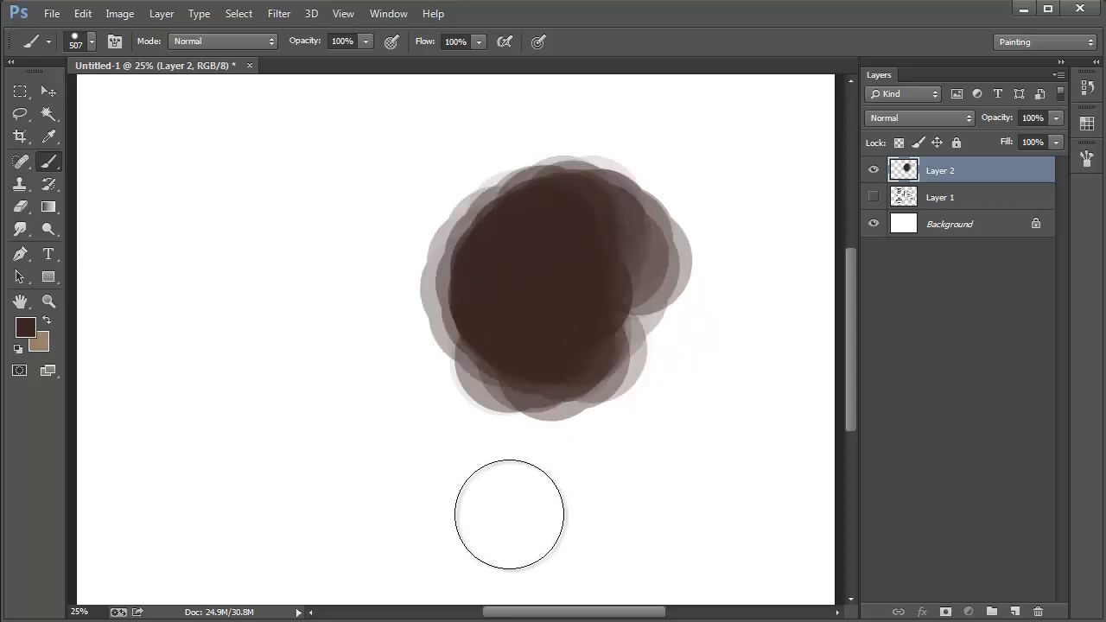
left_click_drag(560, 323, 539, 274)
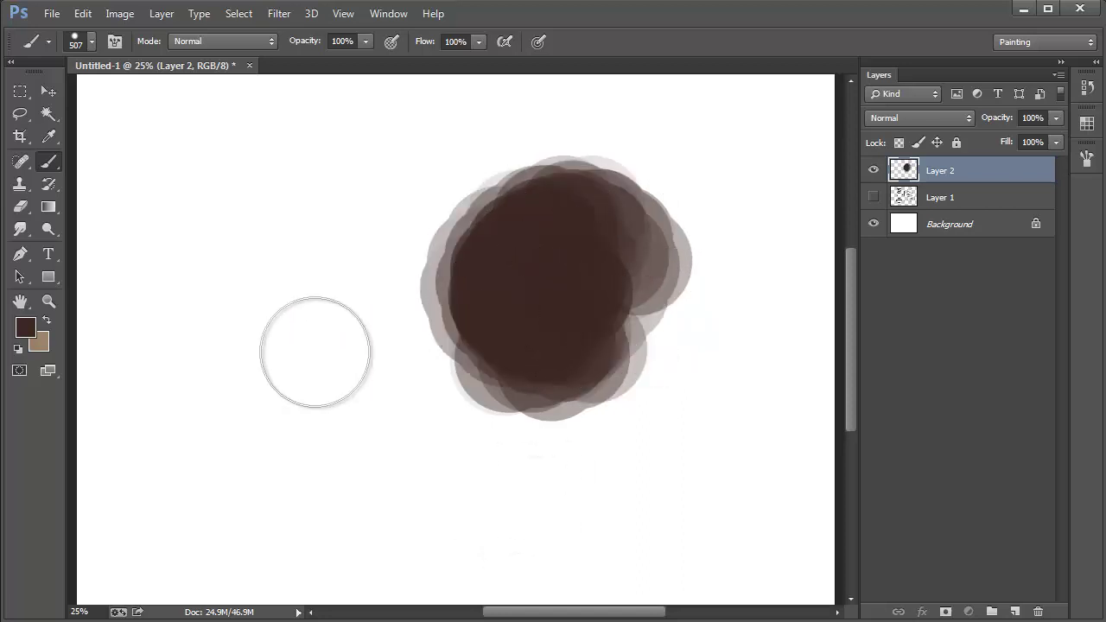
scroll(314, 352, "up", 1)
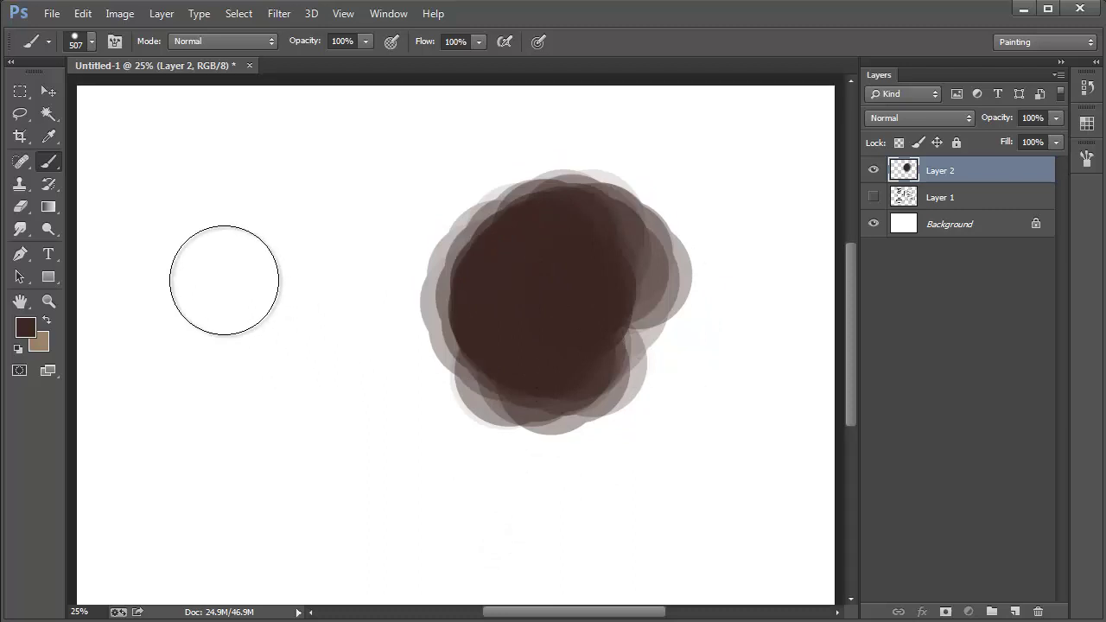
mouse_move(232, 262)
left_mouse_down()
mouse_move(205, 295)
mouse_move(218, 314)
mouse_move(240, 281)
mouse_move(227, 245)
mouse_move(211, 287)
mouse_move(232, 331)
mouse_move(274, 298)
mouse_move(270, 247)
mouse_move(228, 233)
mouse_move(184, 254)
mouse_move(170, 302)
mouse_move(201, 362)
mouse_move(241, 379)
mouse_move(276, 310)
mouse_move(276, 262)
mouse_move(255, 231)
mouse_move(209, 226)
mouse_move(181, 284)
mouse_move(192, 343)
mouse_move(260, 340)
mouse_move(279, 315)
mouse_move(282, 250)
mouse_move(240, 308)
left_mouse_up()
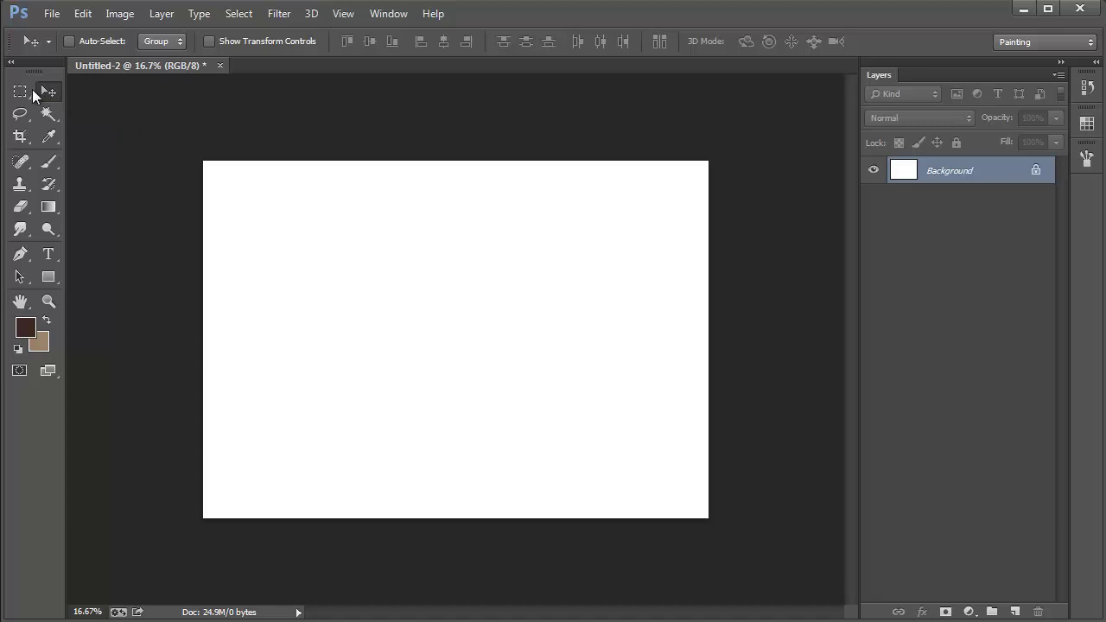
Cycle through Rectangular Marquee, Magic Wand, Brush and Eyedropper shortcuts, ending on the Eraser.
left_click(20, 92)
key("w")
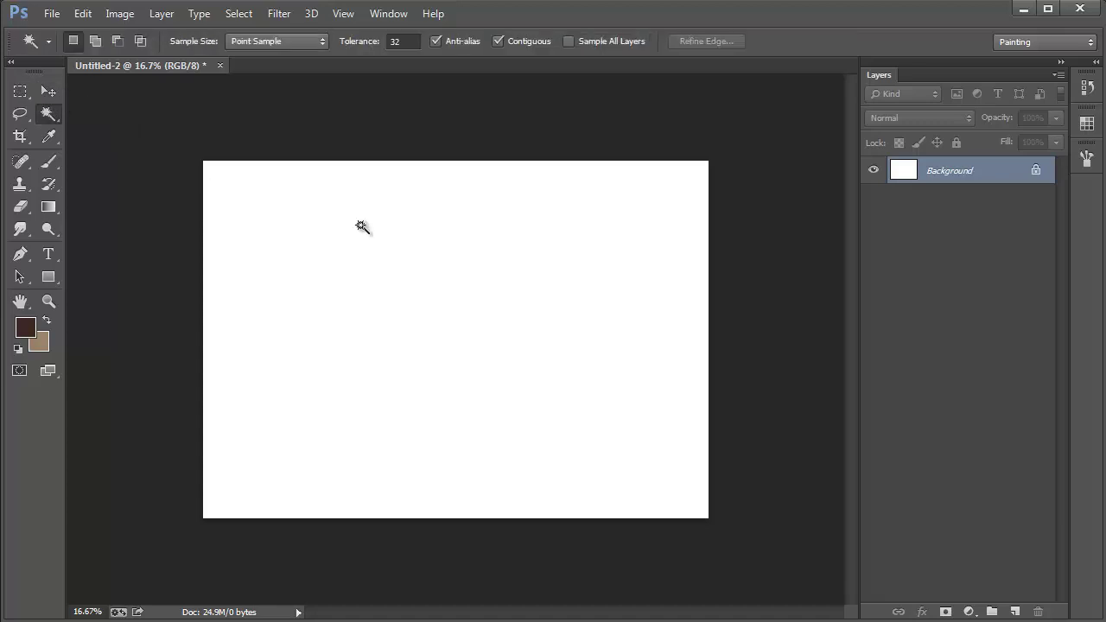
key("b")
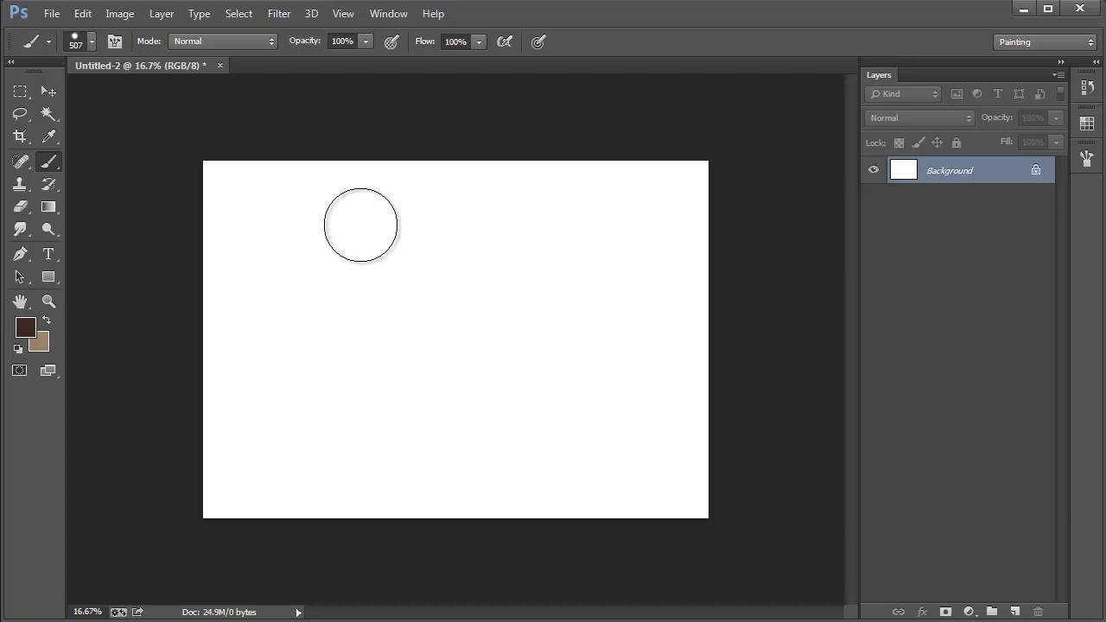
key("alt")
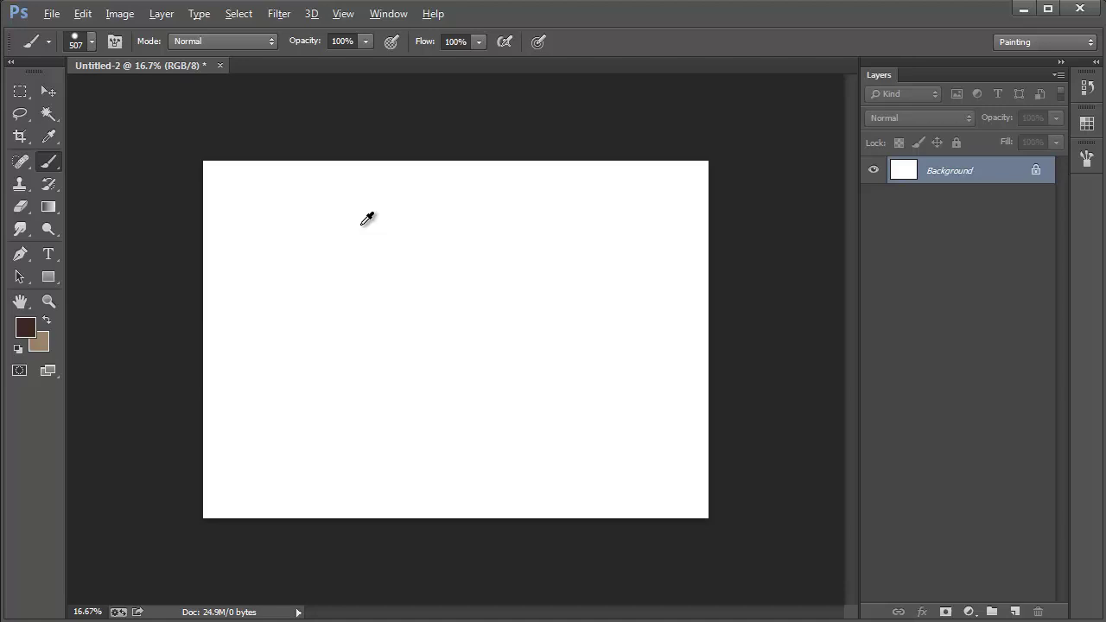
key("e")
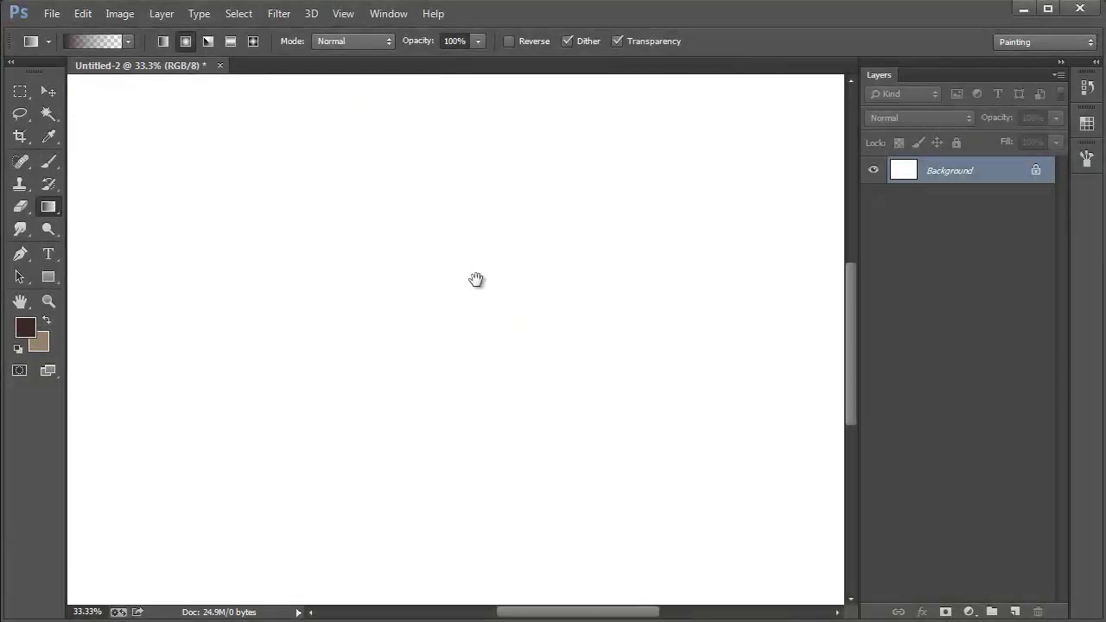
Pan the blank Untitled-2 canvas left, right, up and down, ending with it filling the view.
left_click_drag(476, 279, 136, 251)
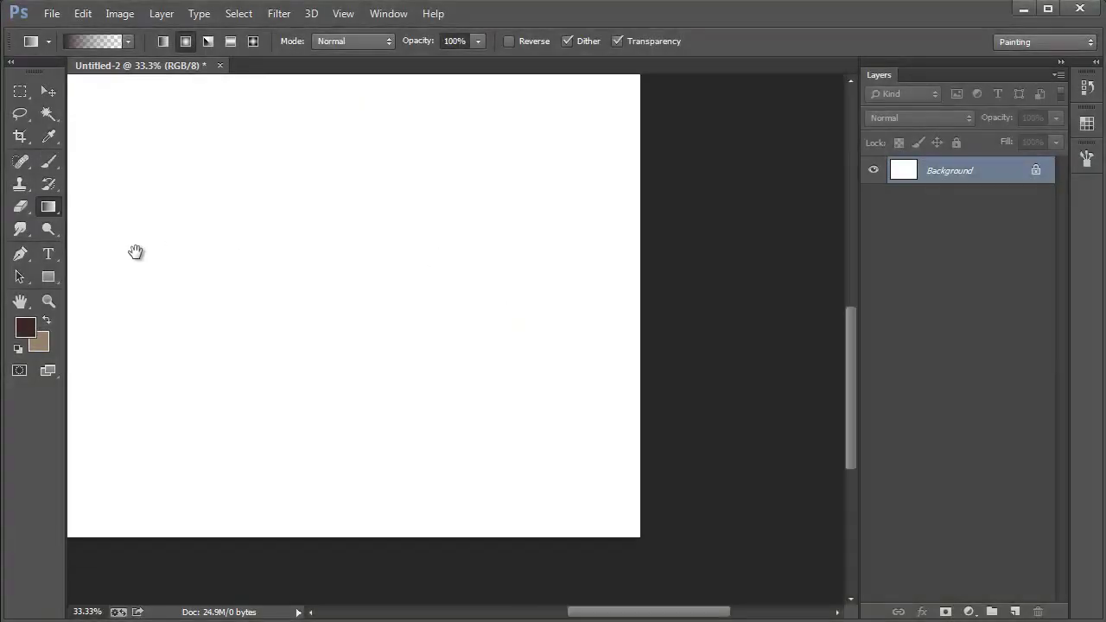
left_click_drag(291, 323, 709, 325)
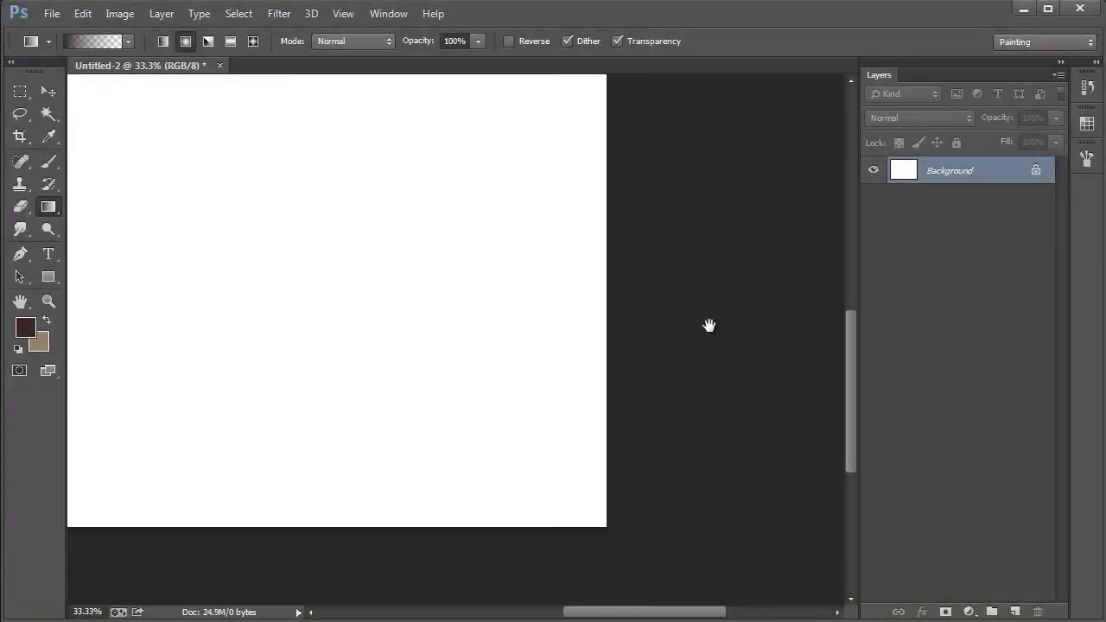
left_click_drag(385, 299, 528, 316)
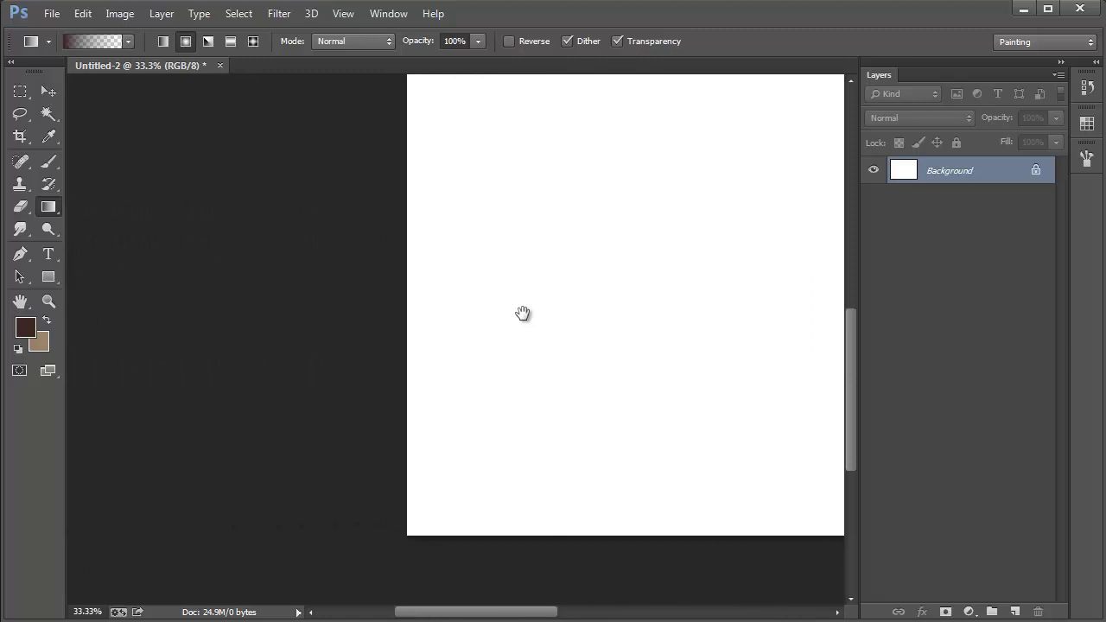
left_click_drag(409, 383, 372, 432)
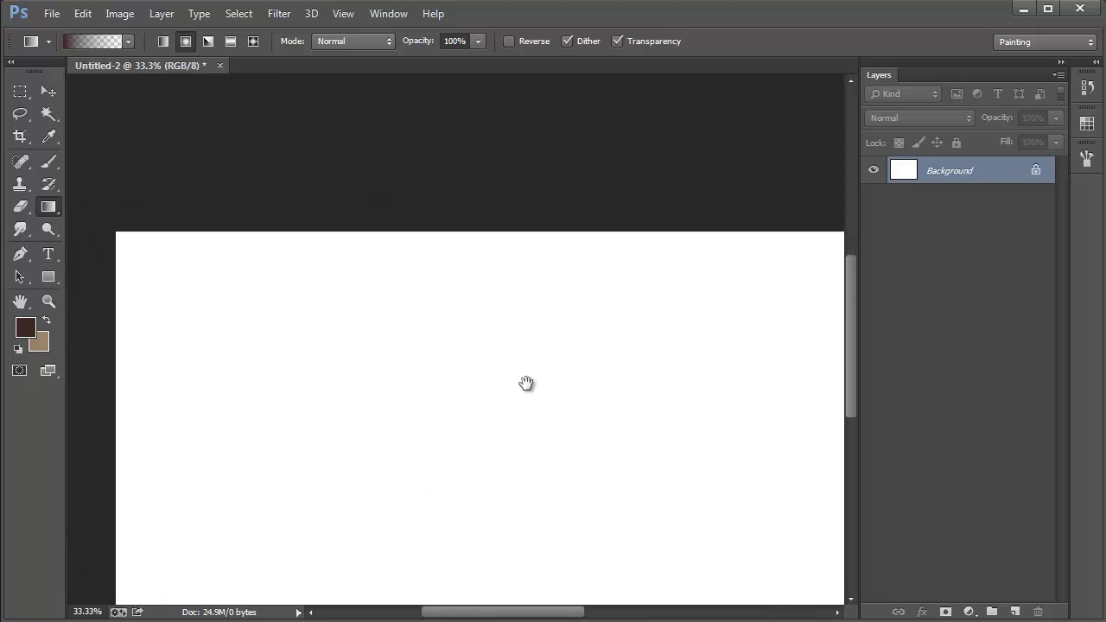
left_click_drag(526, 382, 161, 296)
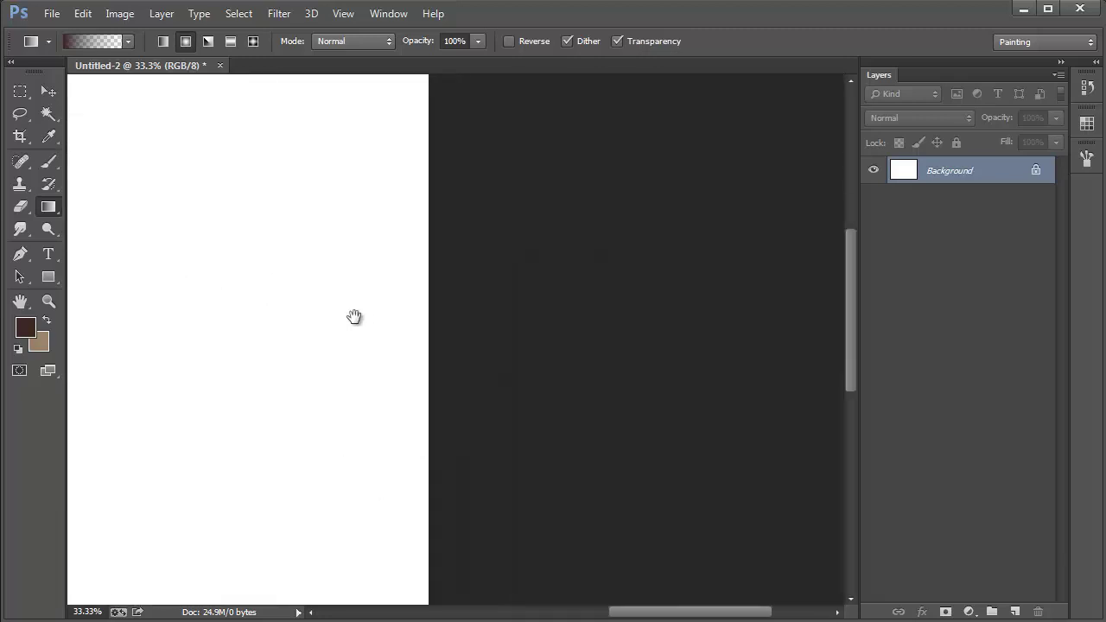
left_click_drag(361, 319, 610, 267)
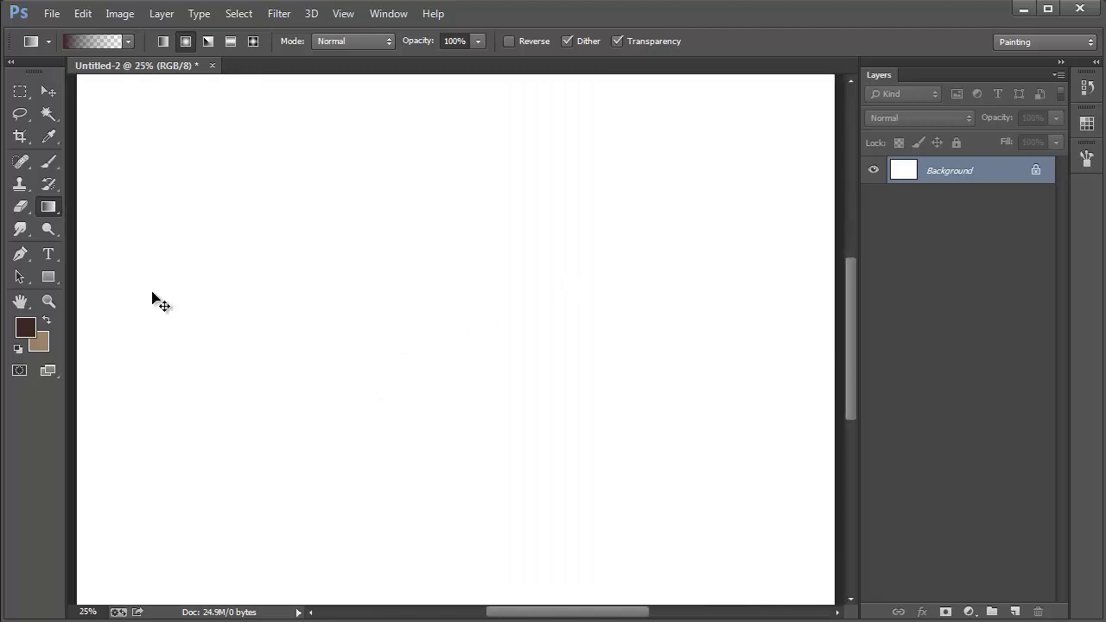
Zoom the Untitled-2 canvas out, back in, and out again with Ctrl+- and Ctrl+=.
key("ctrl+minus")
key("ctrl+minus")
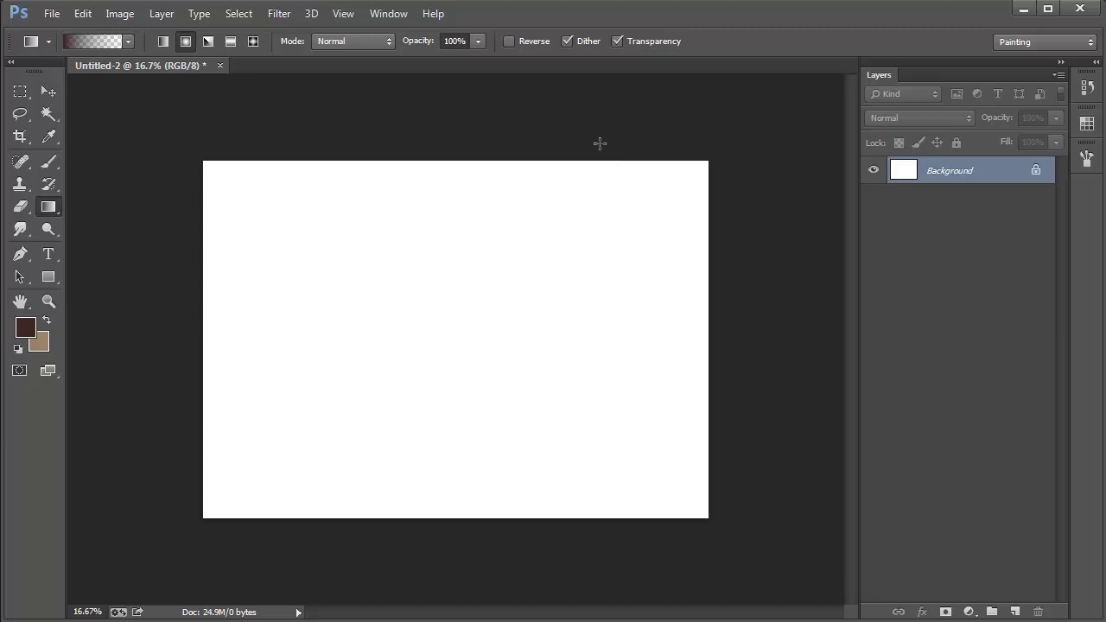
key("ctrl+plus")
key("ctrl+plus")
key("ctrl+minus")
key("ctrl+minus")
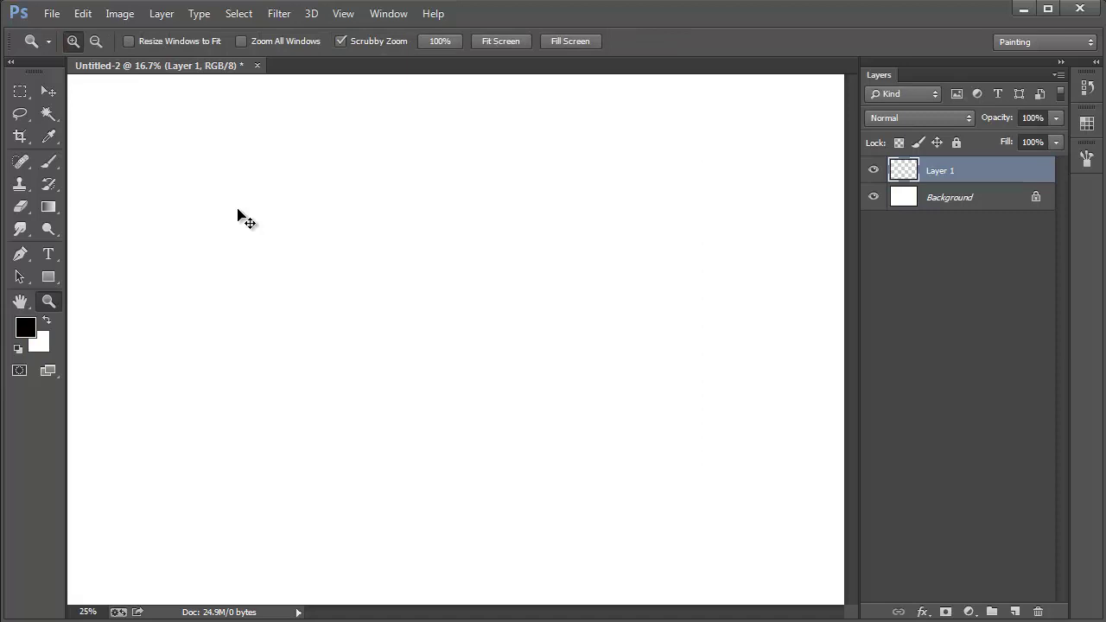
Zoom in, switch to the Brush, and set its size to 20 px in the canvas brush picker.
key("ctrl+plus")
key("ctrl+plus")
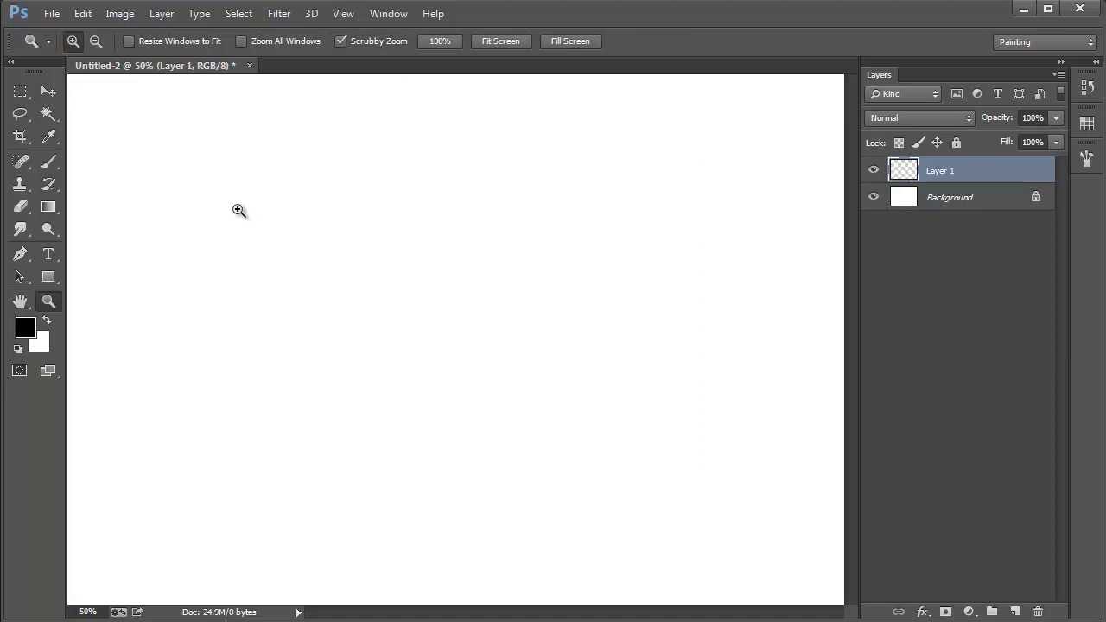
key("b")
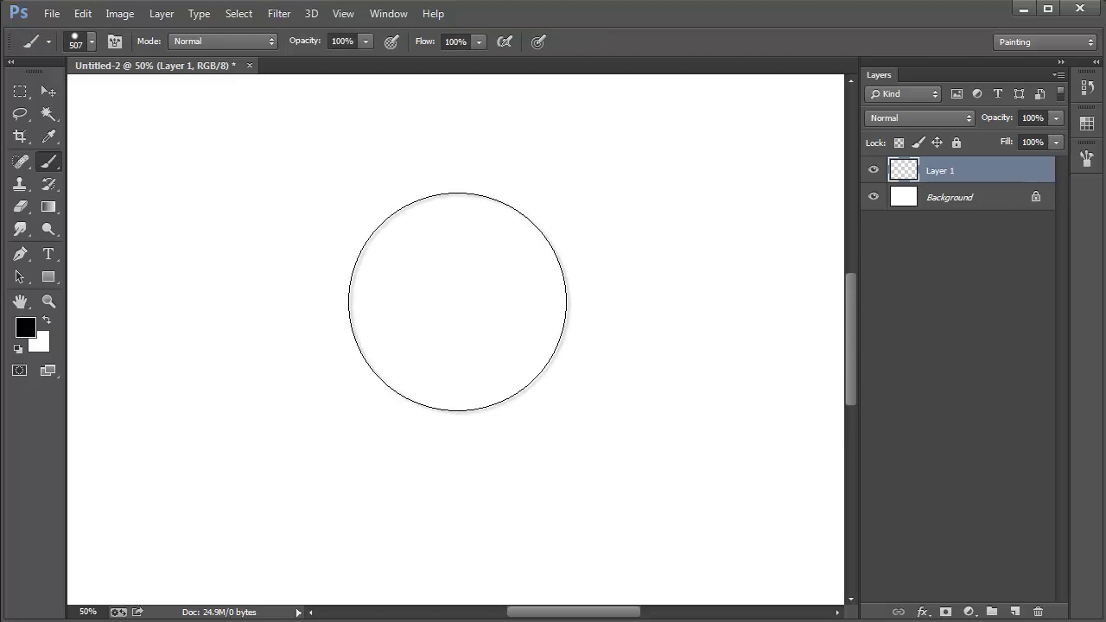
right_click(487, 163)
left_click(447, 195)
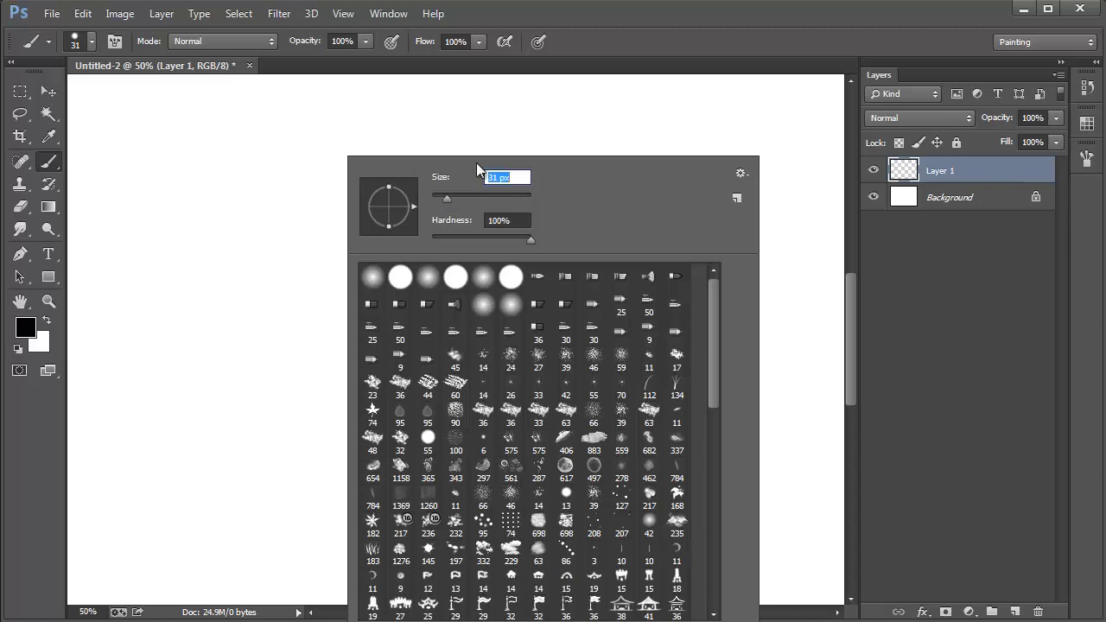
left_click_drag(444, 199, 441, 200)
left_click(613, 28)
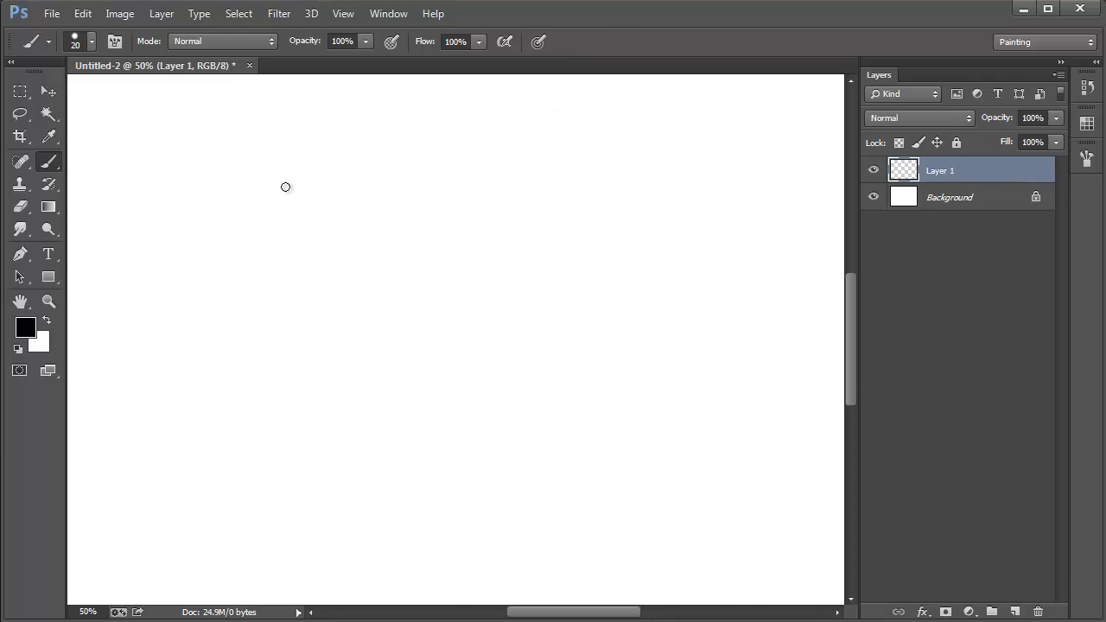
Paint a grey wavy stroke across the top and a solid black horizontal line beneath it.
left_click_drag(285, 187, 345, 153)
mouse_move(317, 194)
left_mouse_down()
mouse_move(413, 168)
mouse_move(418, 196)
mouse_move(520, 158)
mouse_move(517, 188)
mouse_move(592, 163)
mouse_move(601, 186)
mouse_move(733, 171)
left_mouse_up()
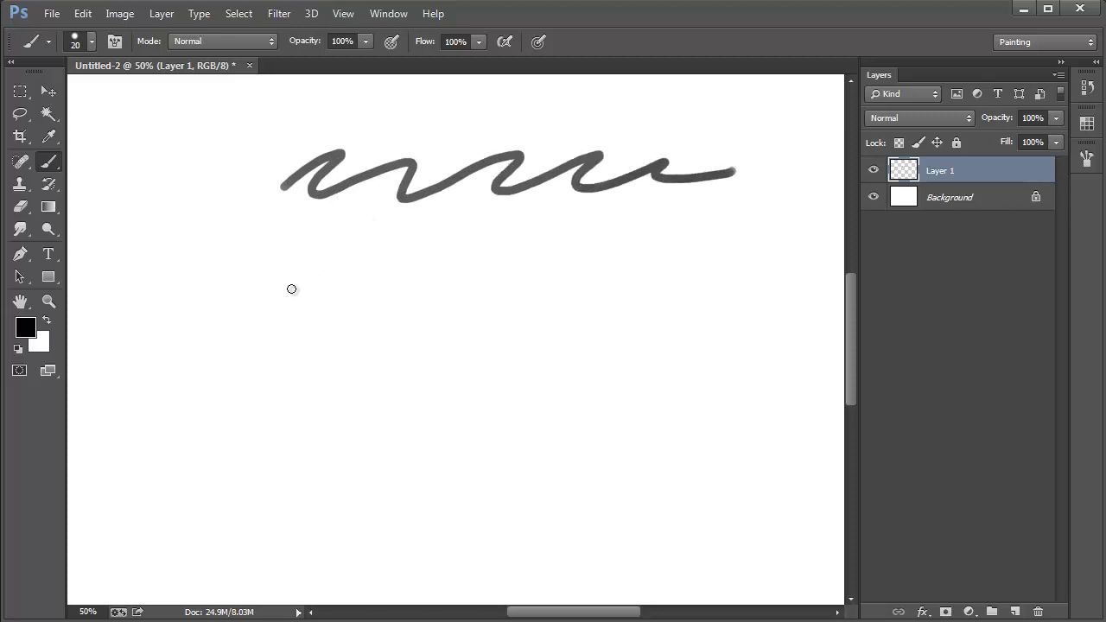
mouse_move(291, 288)
left_mouse_down()
mouse_move(755, 311)
mouse_move(269, 320)
left_mouse_up()
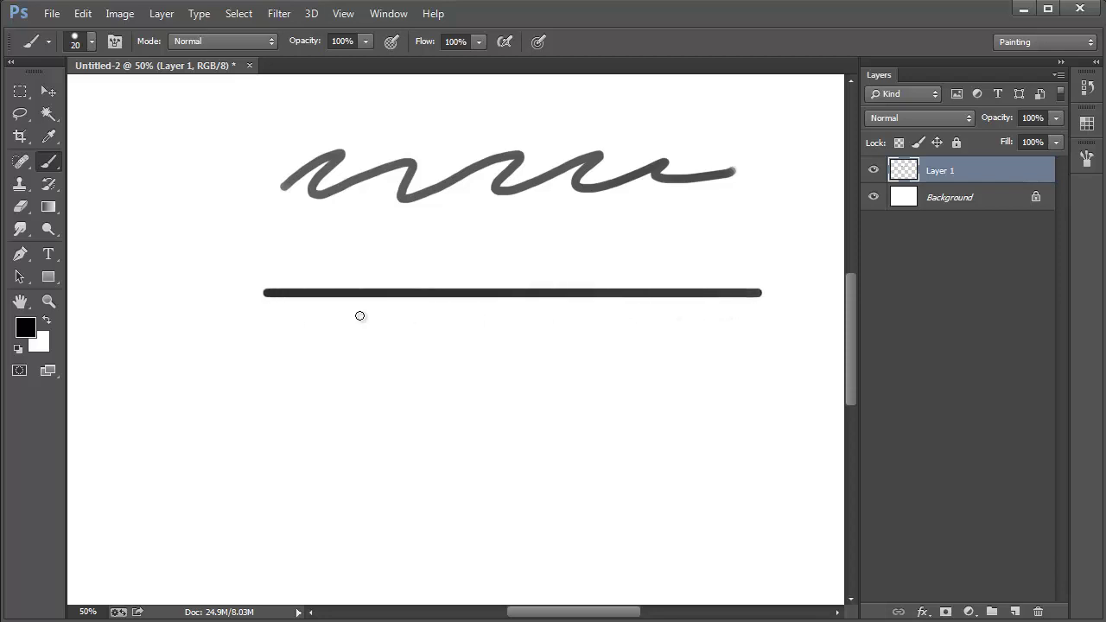
mouse_move(360, 315)
left_mouse_down()
mouse_move(759, 317)
mouse_move(259, 329)
left_mouse_up()
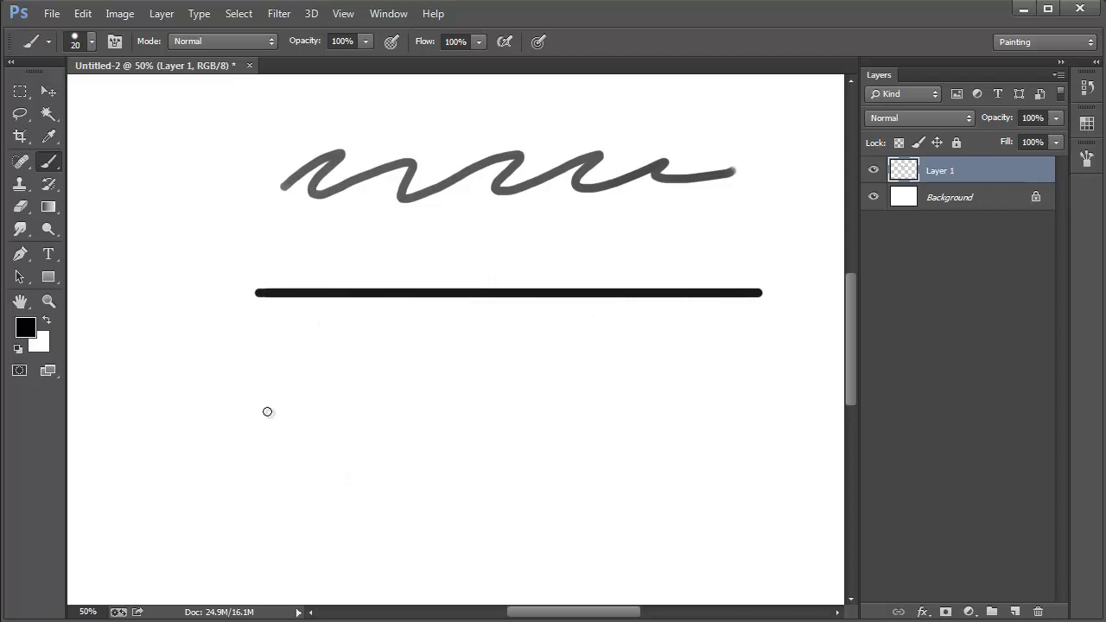
Draw two parallel straight diagonal lines from lower left up to the right using Shift+click.
left_click(266, 532)
left_click(719, 385, "shift")
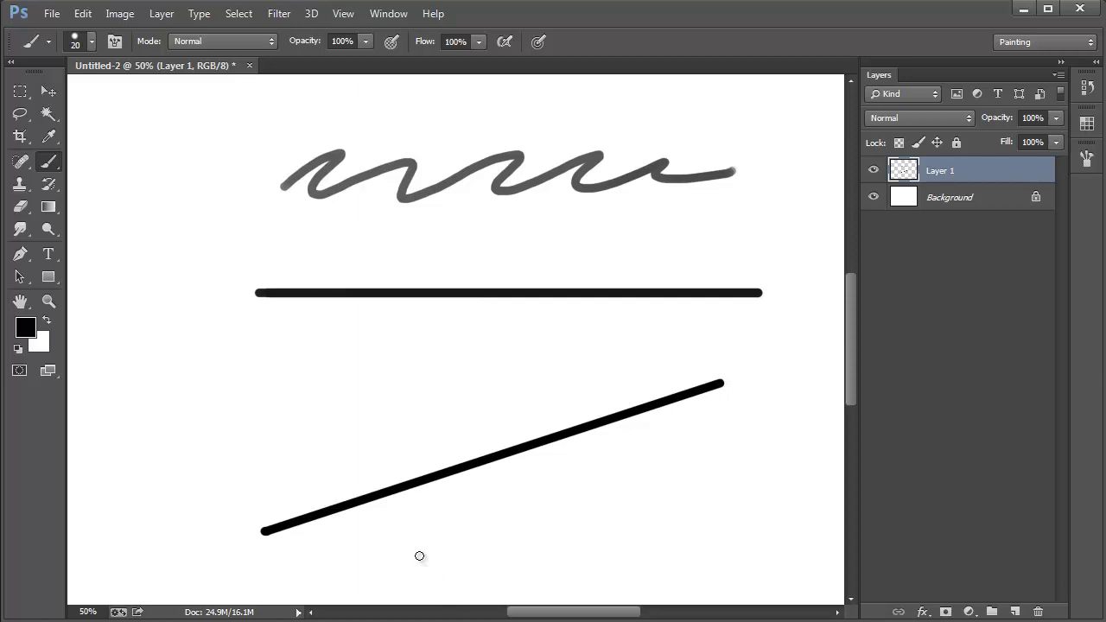
left_click(265, 556)
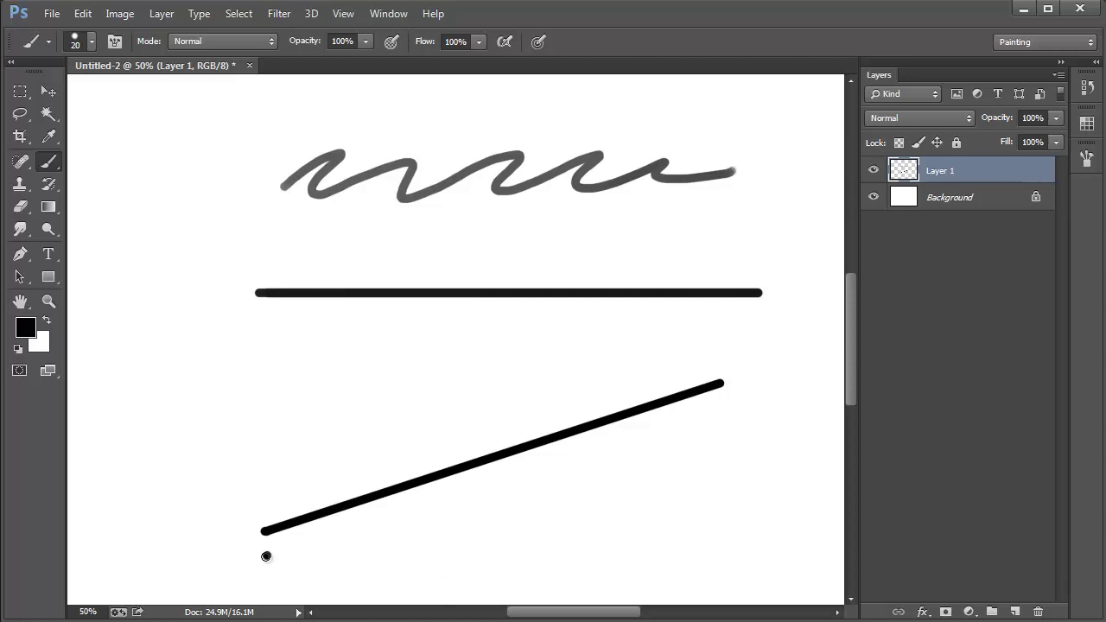
left_click(730, 402, "shift")
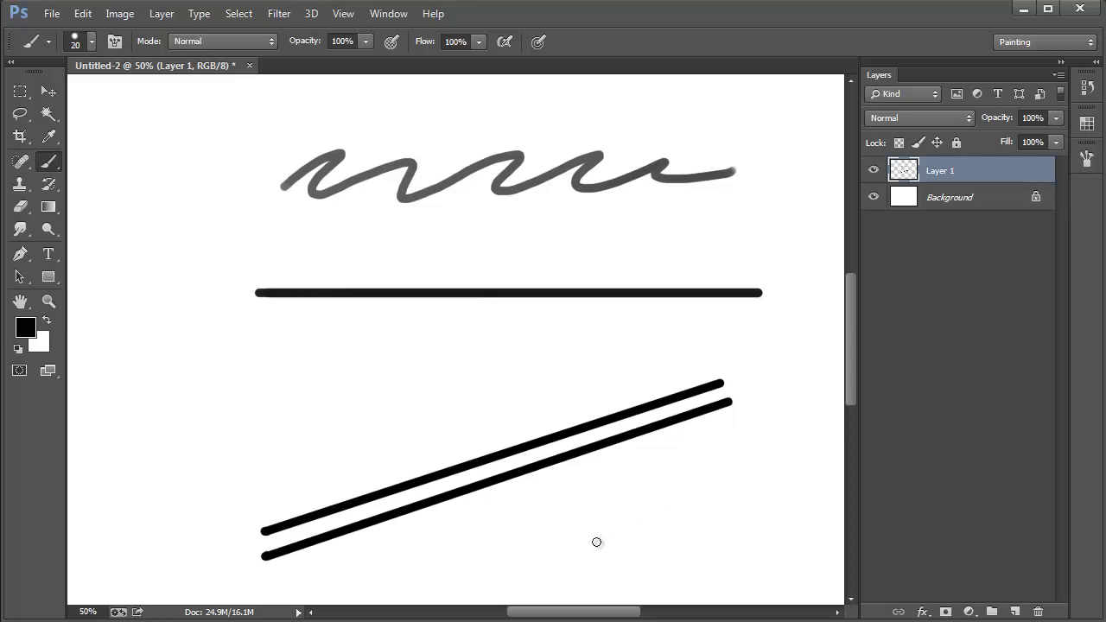